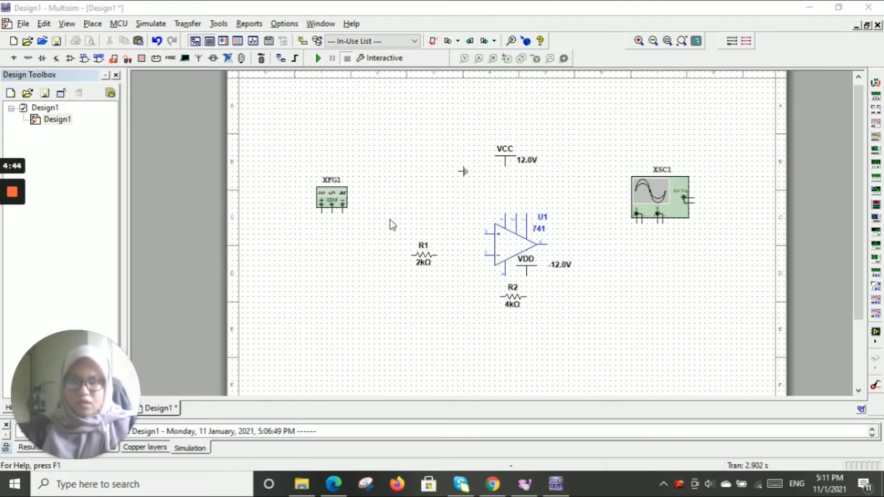
Wire the function generator's positive terminal through R1 to the op-amp's inverting input, and join R2's near end to that input node
scroll(542, 240, up, 1)
scroll(542, 239, up, 1)
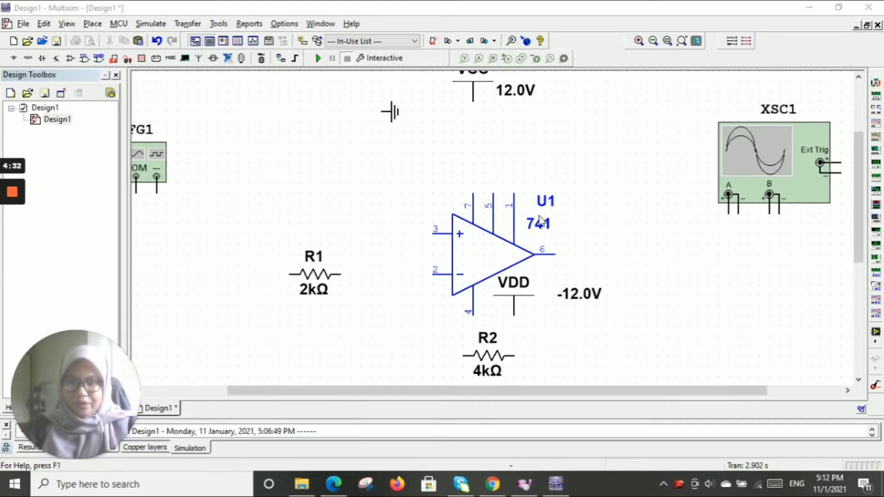
scroll(539, 222, down, 2)
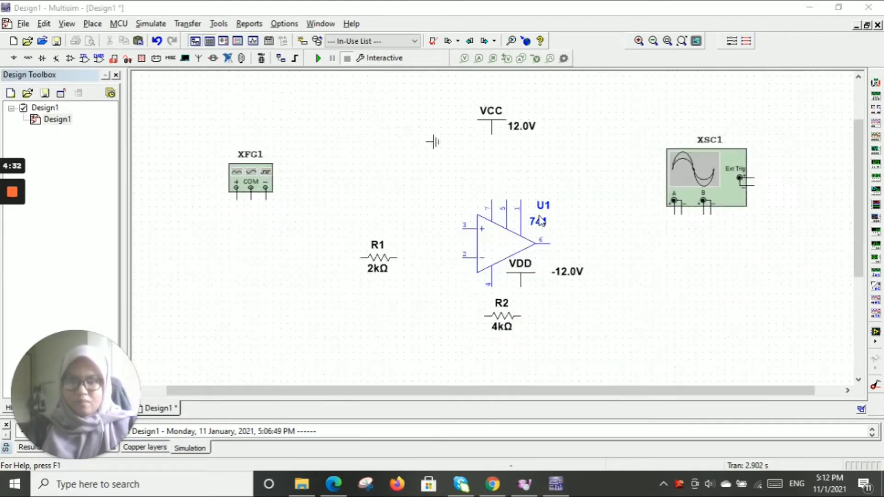
click(235, 199)
click(359, 258)
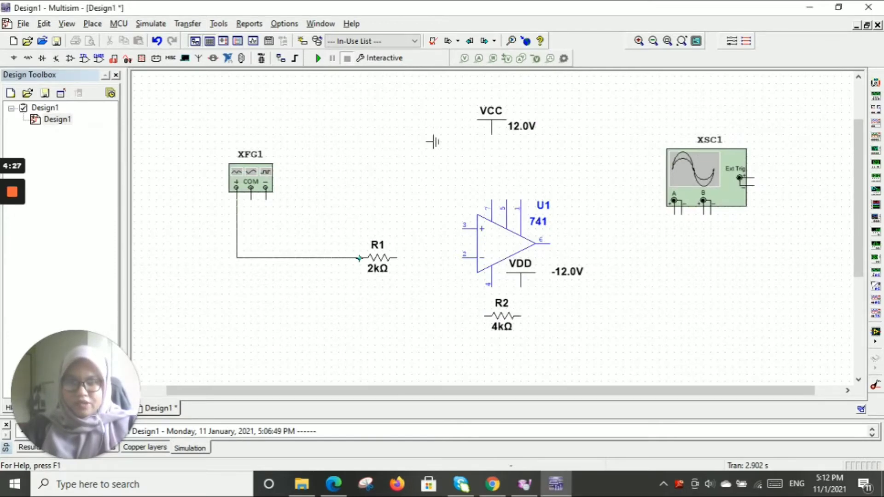
click(398, 257)
click(462, 258)
click(484, 316)
click(426, 258)
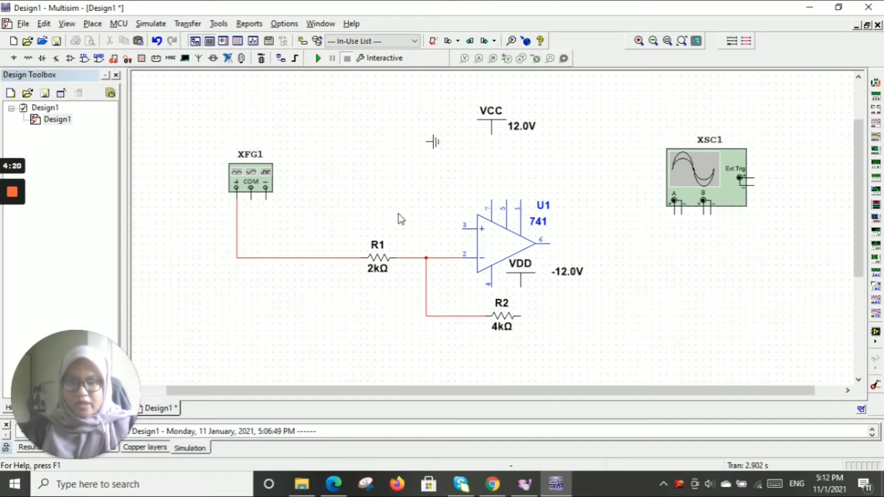
Wire the op-amp's non-inverting input to ground, and tie the function generator's common and negative terminals to that ground wire
click(464, 228)
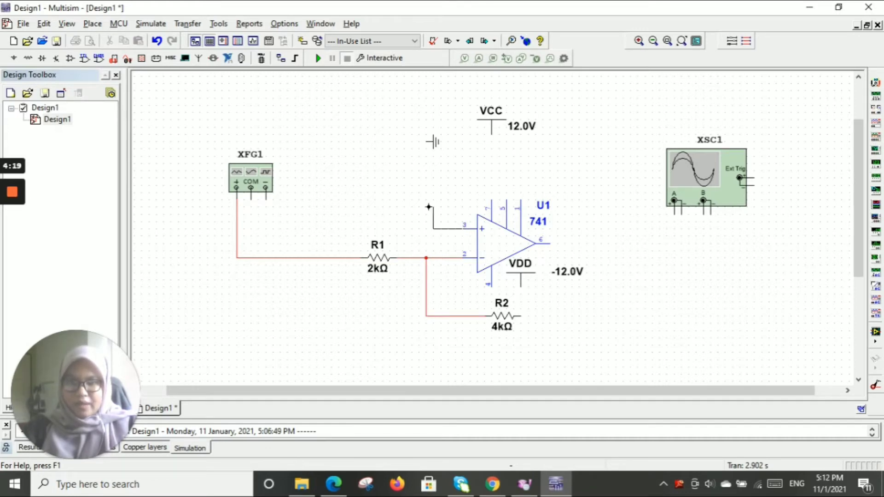
click(426, 146)
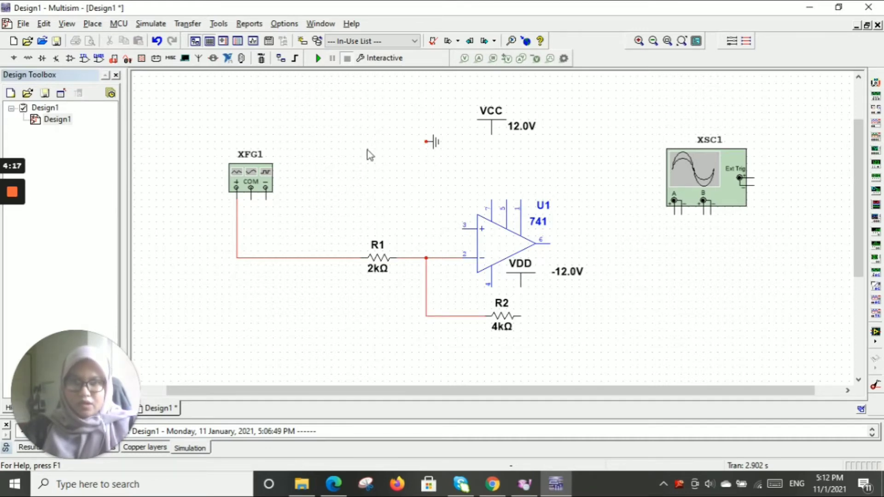
click(251, 199)
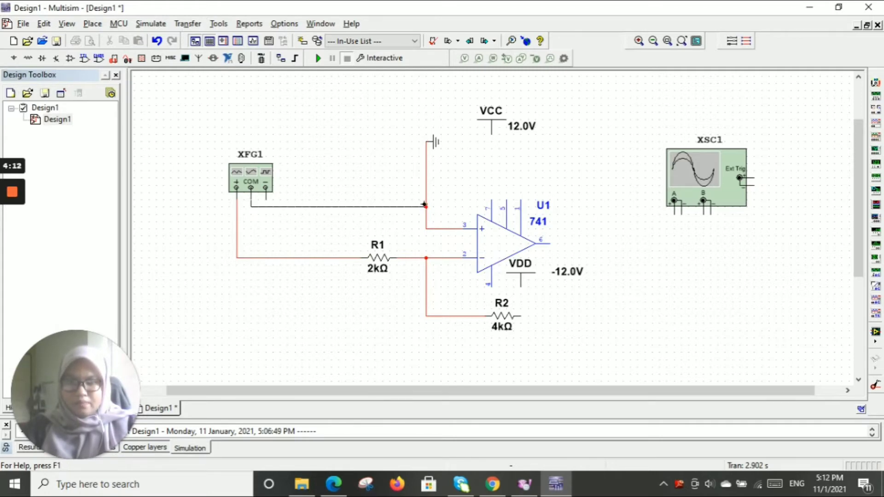
click(424, 204)
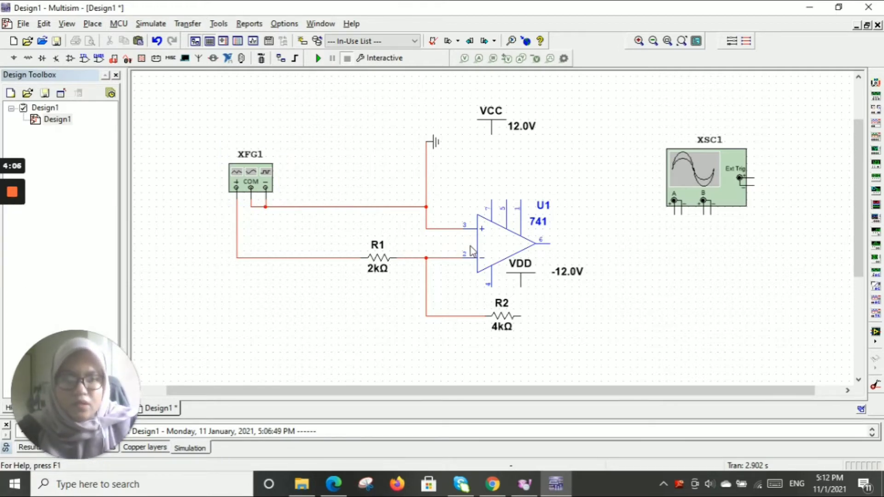
Wire the op-amp output pin 6 to R2's free end, routing the feedback wire clear of the VDD label
click(547, 244)
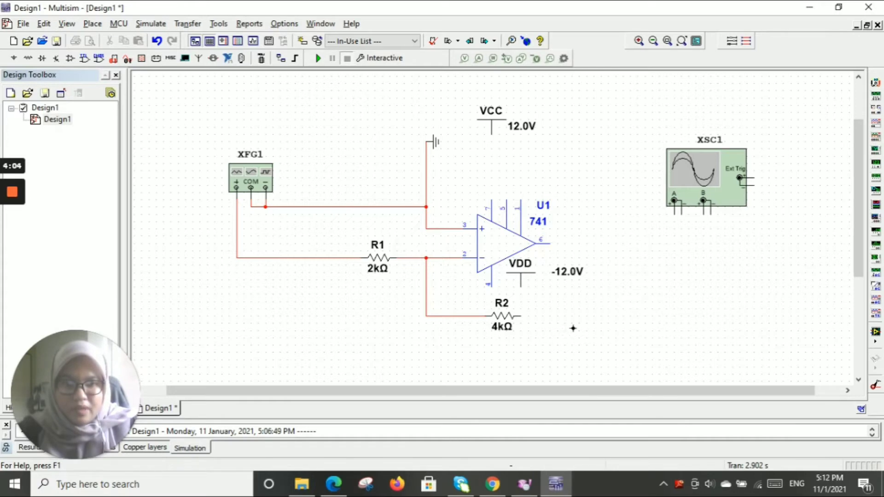
click(518, 316)
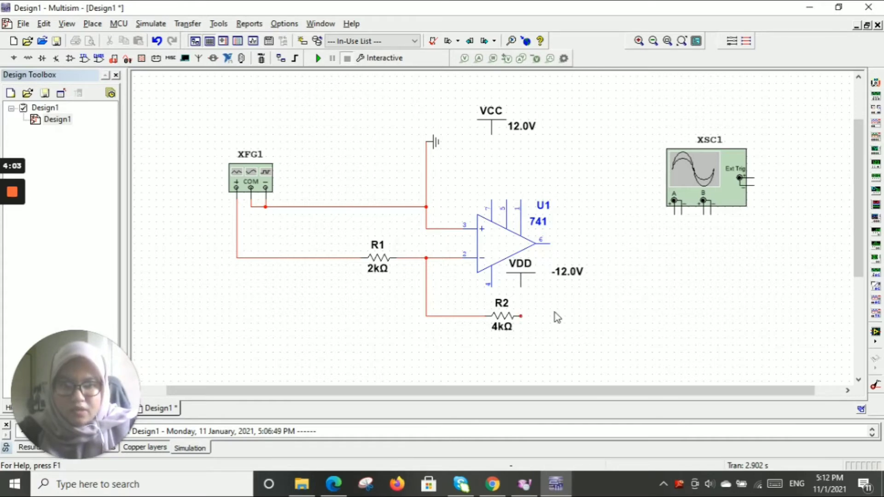
drag(550, 283, 616, 291)
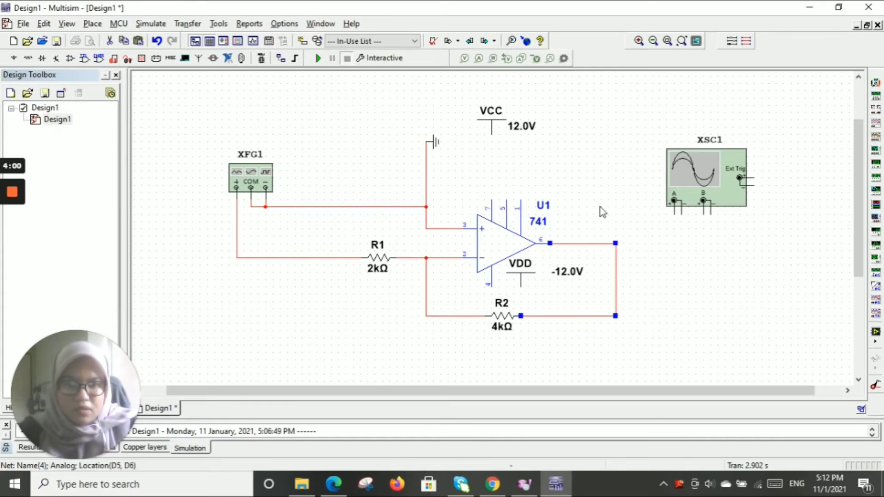
Connect the op-amp's pin 4 to the VDD supply and its pin 7 to the VCC supply
click(491, 285)
click(521, 288)
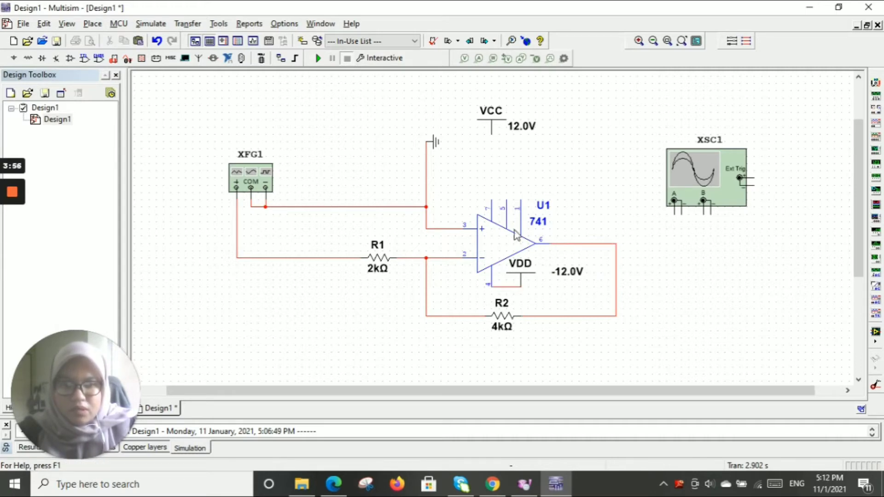
click(494, 201)
click(492, 134)
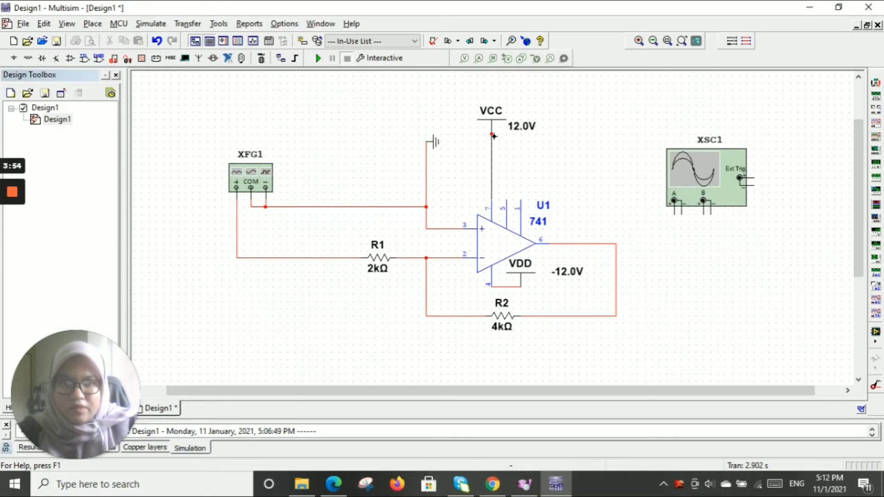
Wire the oscilloscope's channel A positive terminal to the input wire before R1, routing it below R2
click(675, 211)
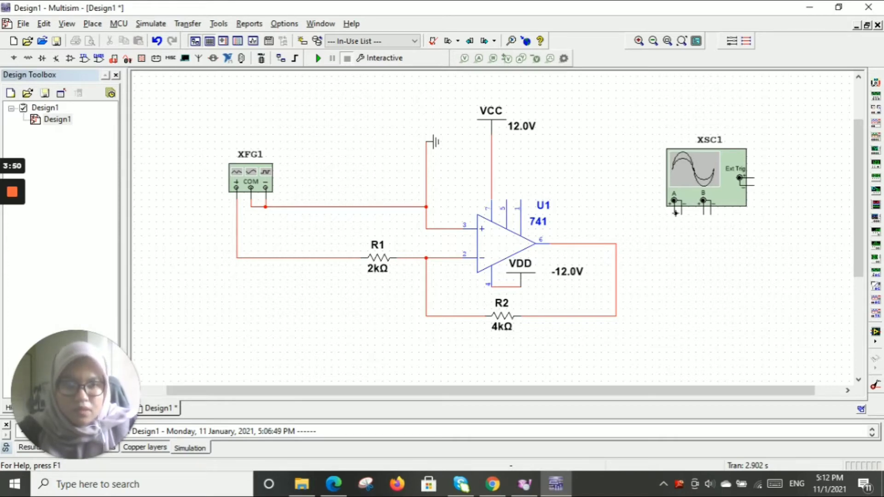
click(295, 258)
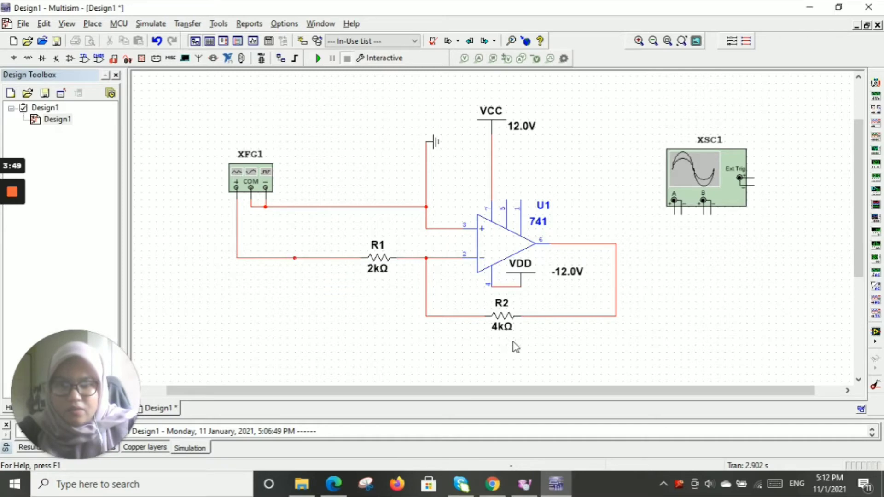
drag(566, 296, 562, 352)
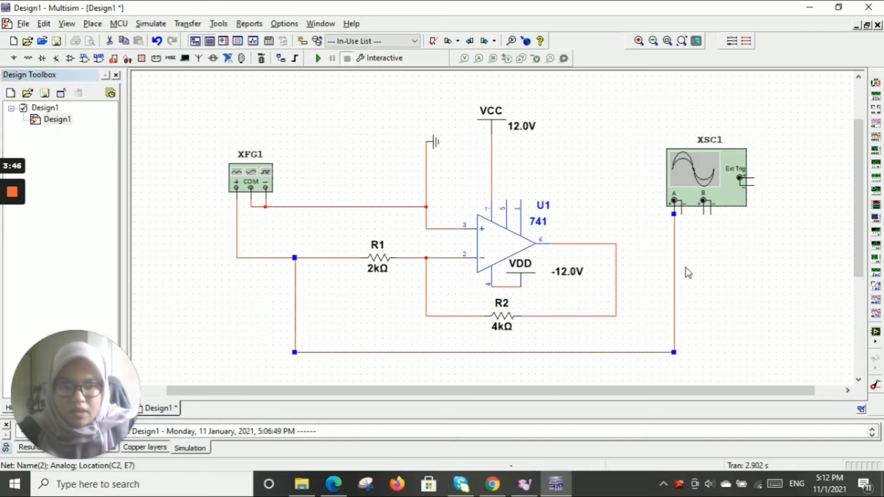
Wire the oscilloscope's channel B positive terminal to the op-amp output, and both channels' negative terminals to ground
click(701, 216)
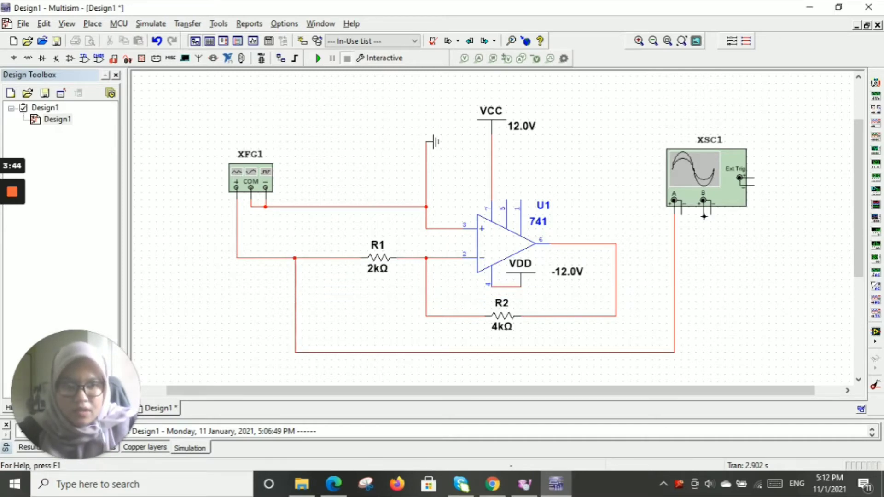
click(615, 278)
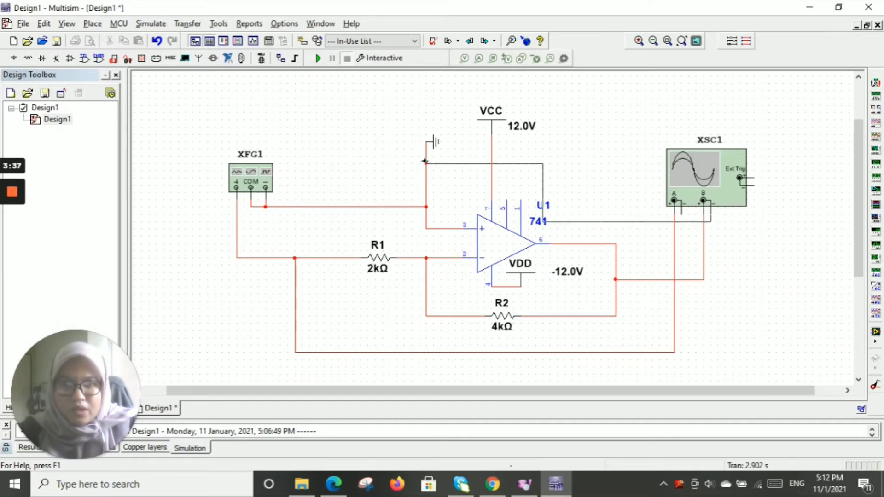
drag(545, 198, 558, 197)
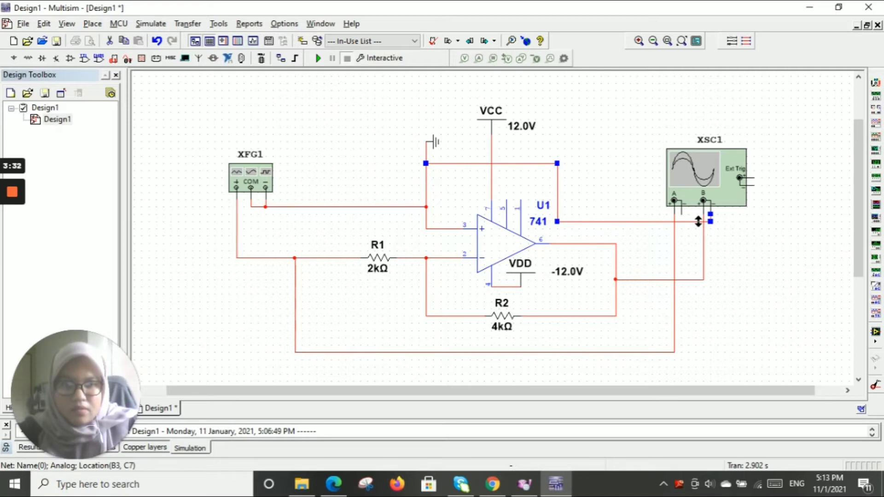
click(681, 221)
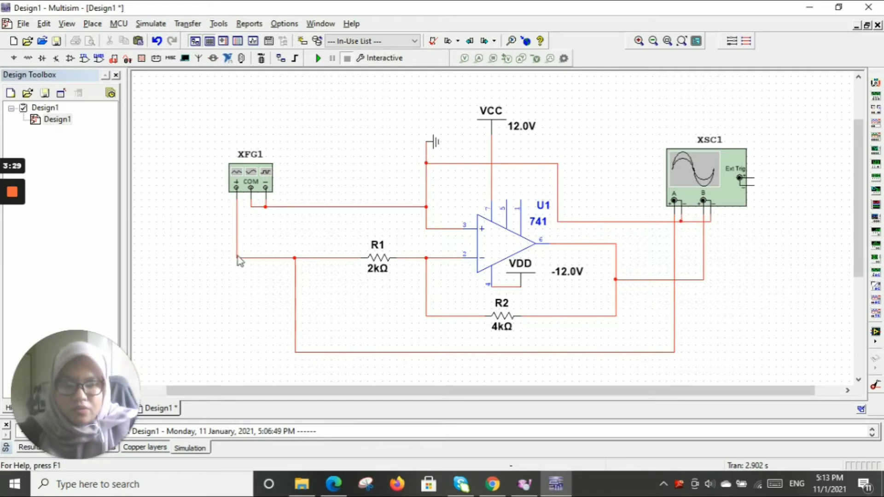
Check the function generator's waveform, frequency, amplitude and offset settings
click(248, 181)
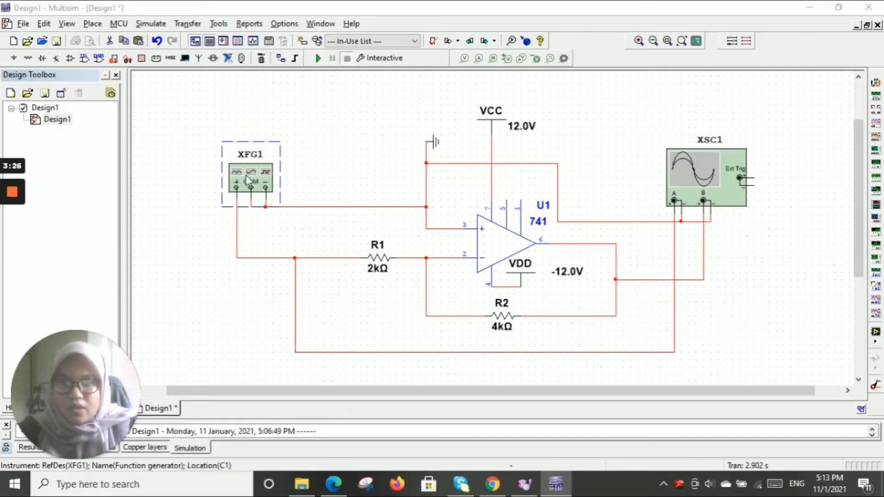
double_click(248, 180)
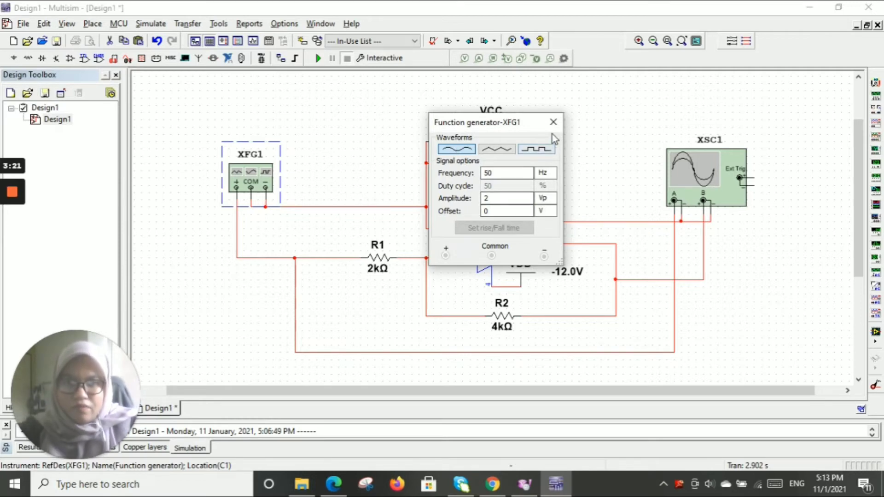
click(554, 122)
Check the voltages set for the VCC and VDD supplies and the resistance set for R1
double_click(499, 122)
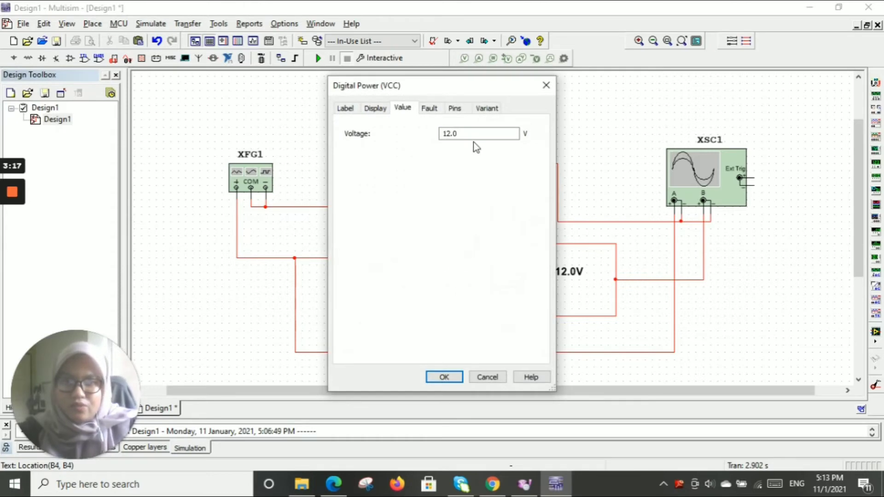
click(450, 377)
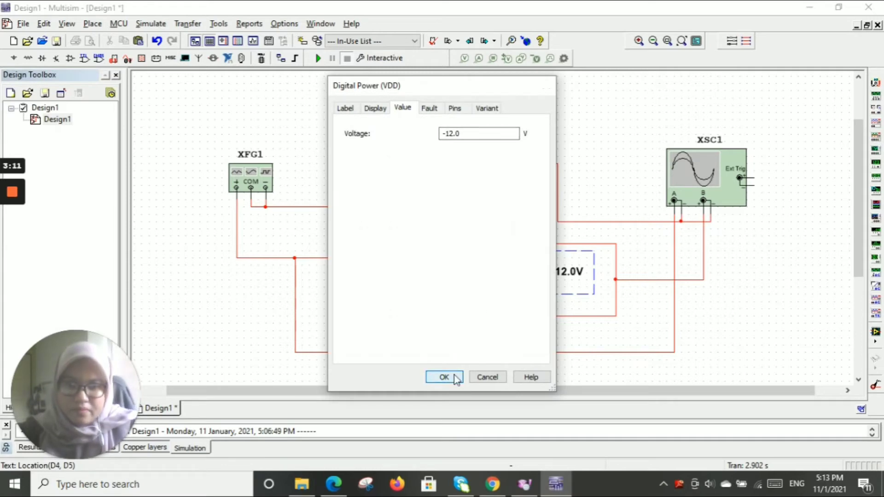
click(450, 377)
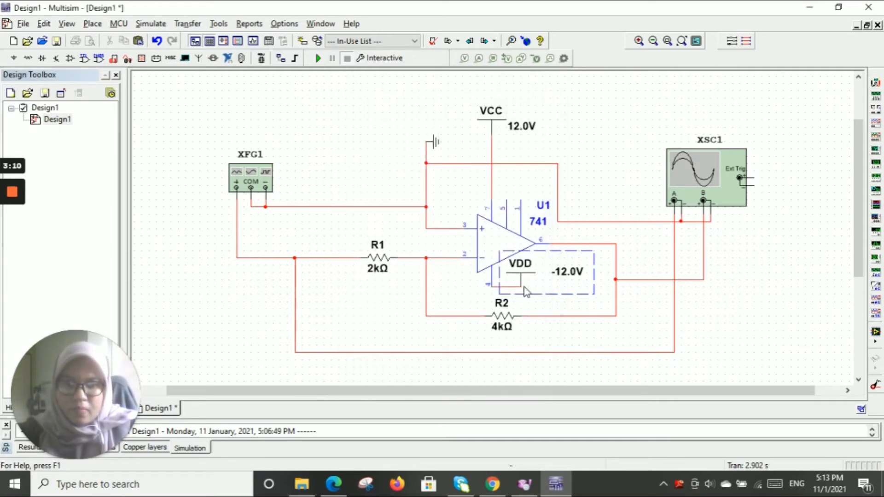
click(342, 267)
double_click(387, 270)
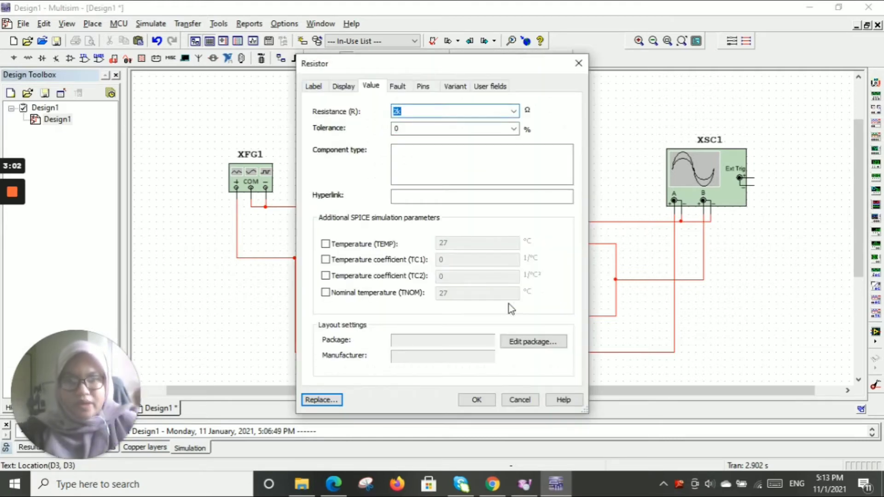
click(578, 64)
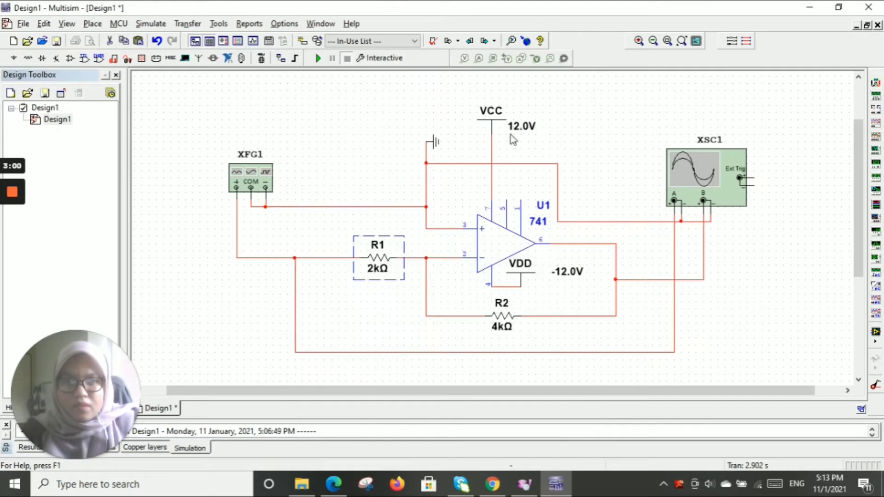
Run the simulation, show oscilloscope XSC1's waveforms, pause the run, and place the oscilloscope window over the middle of the schematic
click(319, 58)
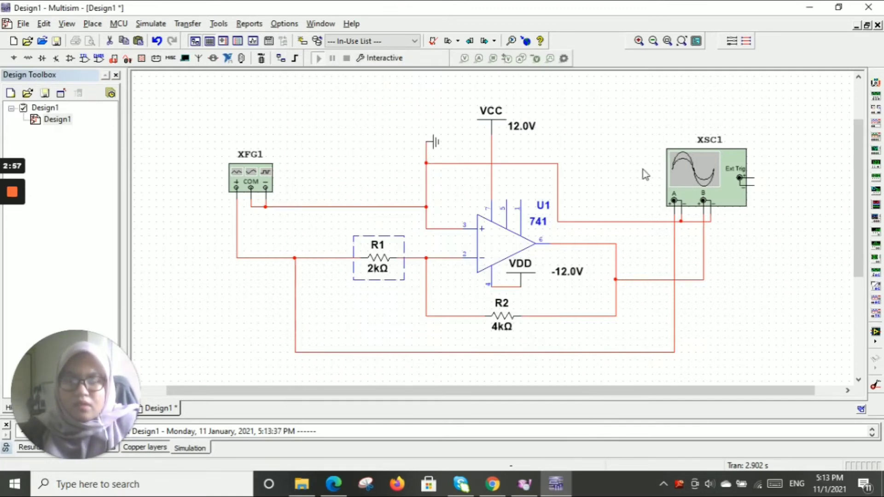
click(509, 267)
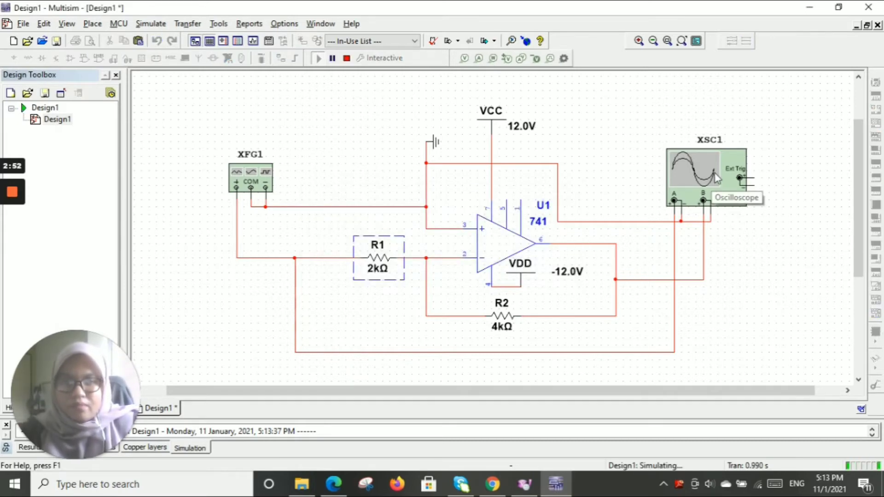
double_click(688, 176)
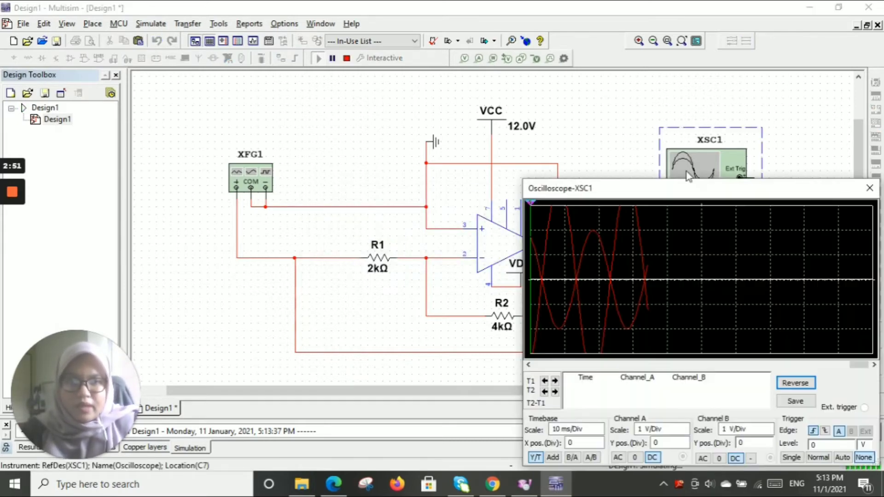
click(333, 59)
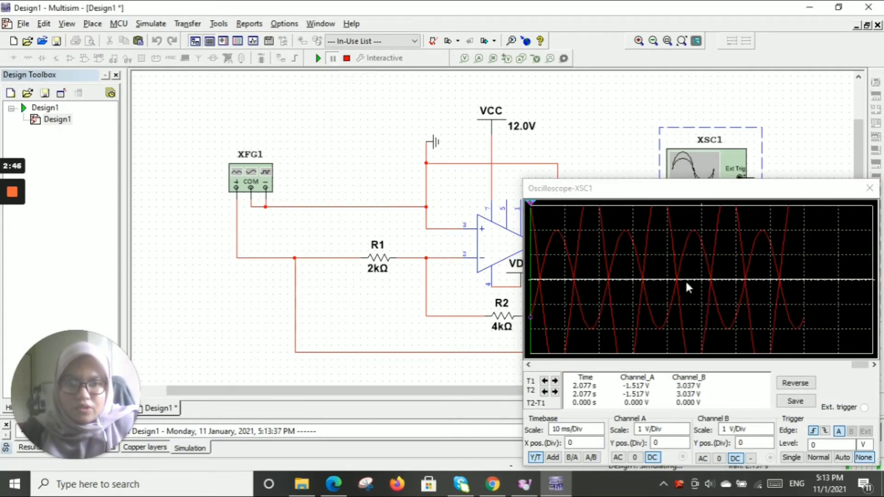
drag(674, 189, 530, 75)
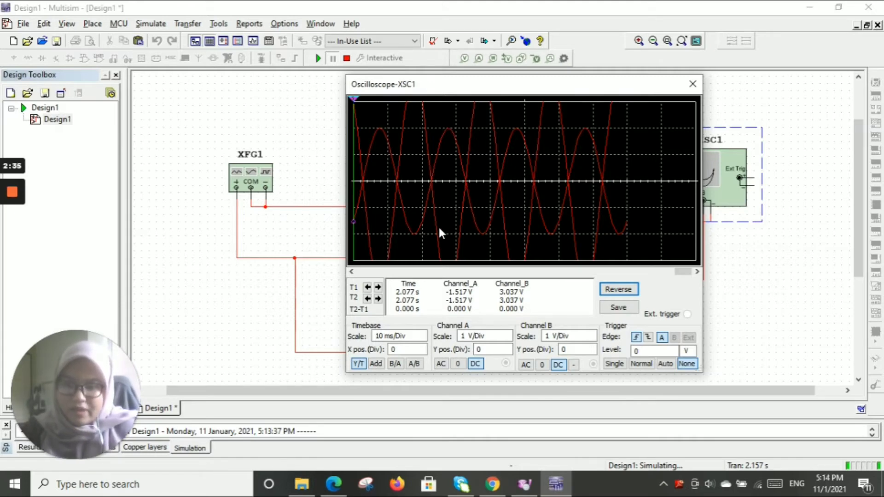
Bring the oscilloscope window fully into view over the schematic to examine the channel A and channel B waveforms
mouse_move(4, 199)
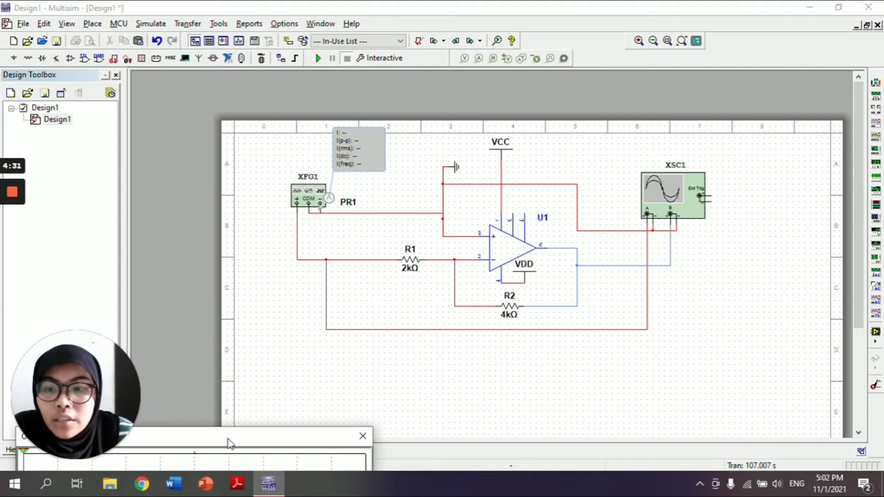
drag(227, 438, 295, 340)
drag(427, 154, 372, 121)
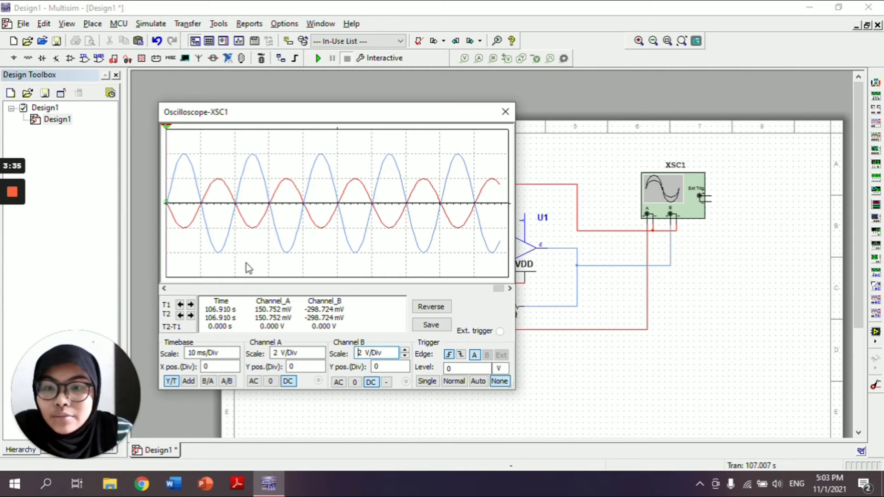
Open oscilloscope XSC1 on the 1 kΩ circuit, resume and stop the simulation, and view an earlier part of the trace
mouse_move(13, 237)
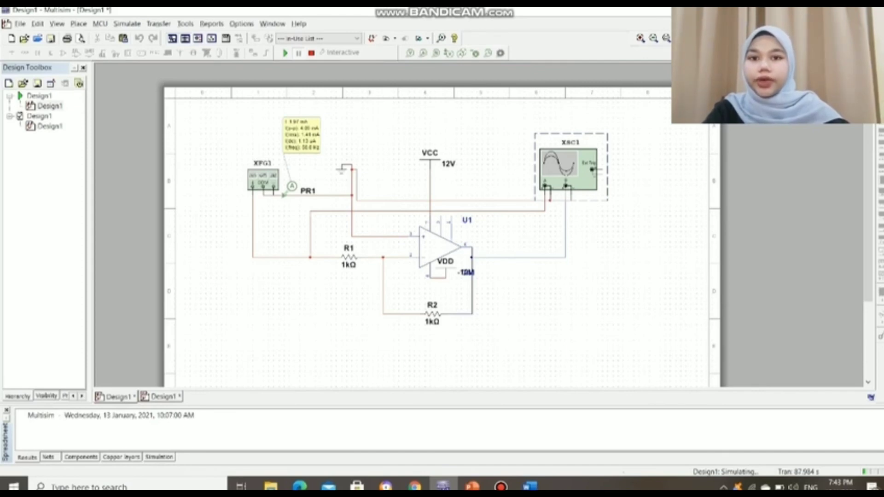
double_click(569, 169)
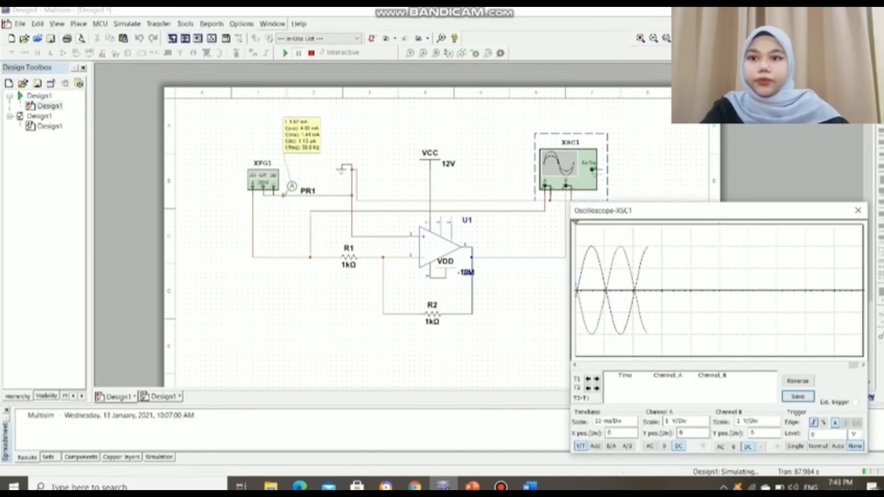
click(285, 53)
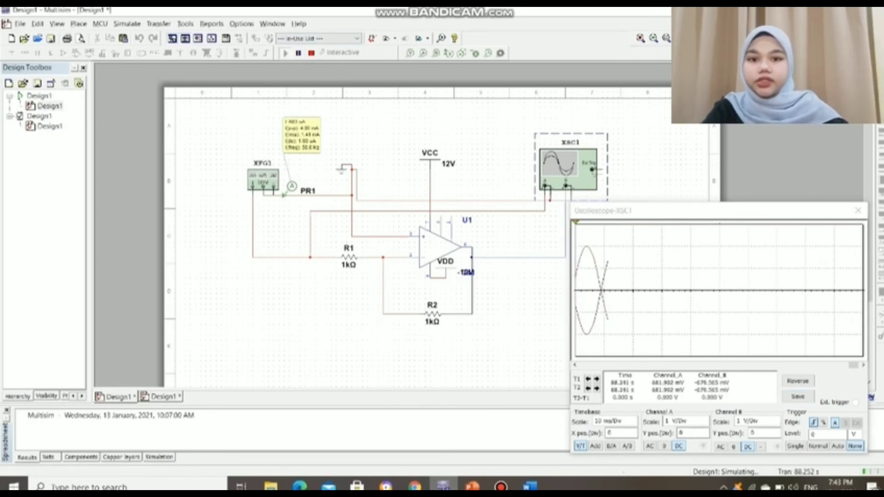
click(311, 53)
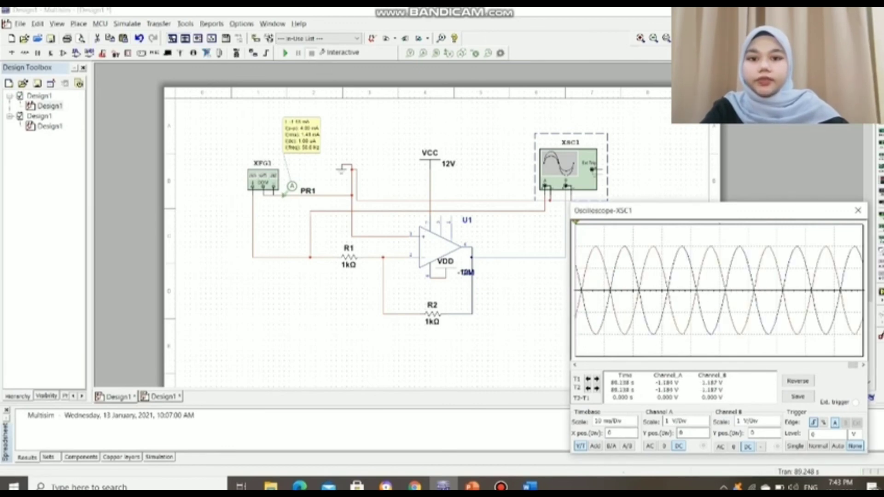
click(574, 365)
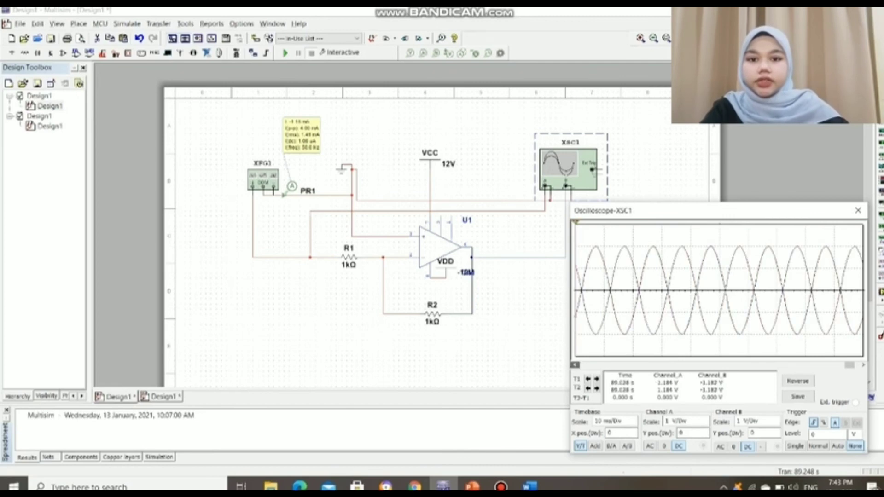